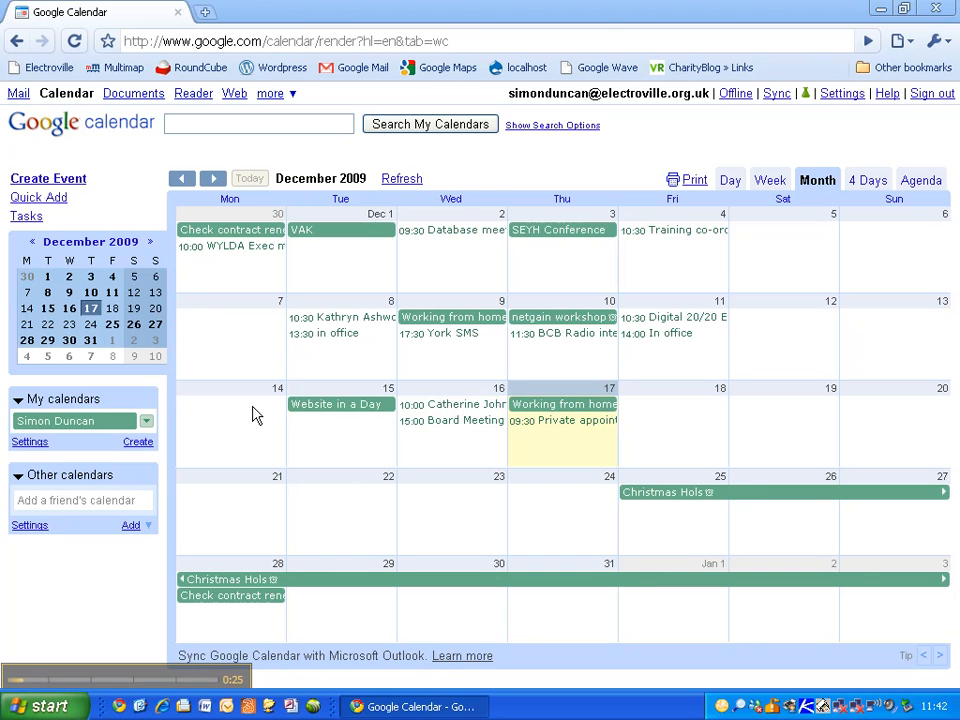
Step: Open the Create New Calendar page from the Create link under My calendars
left_click(139, 443)
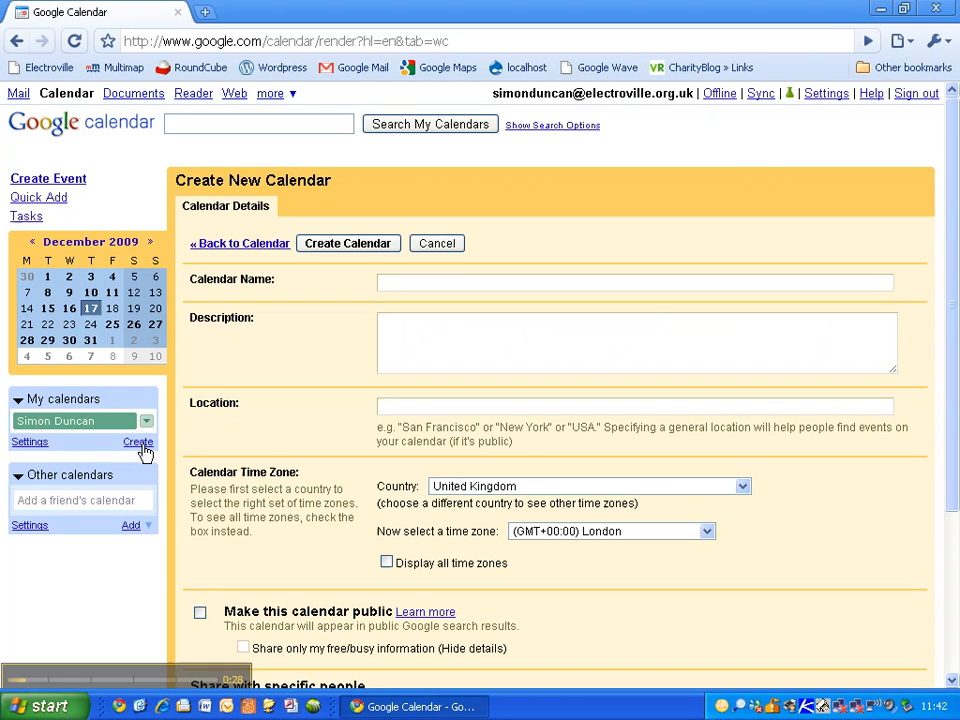
Step: Create a new calendar named with the colleague's full name
left_click(463, 281)
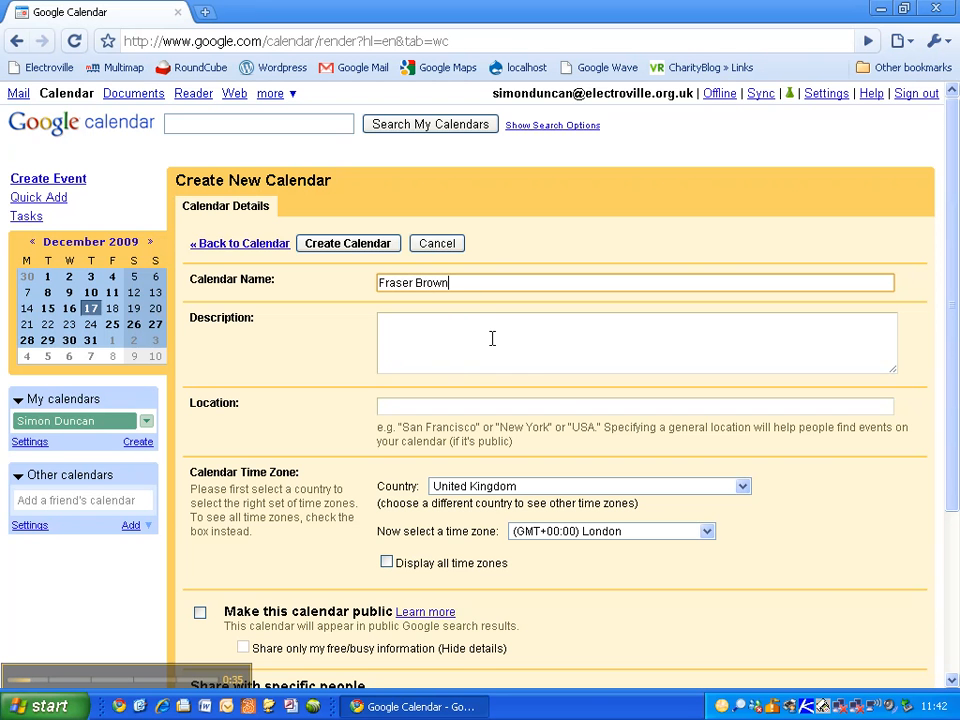
scroll(555, 395, "down", 3)
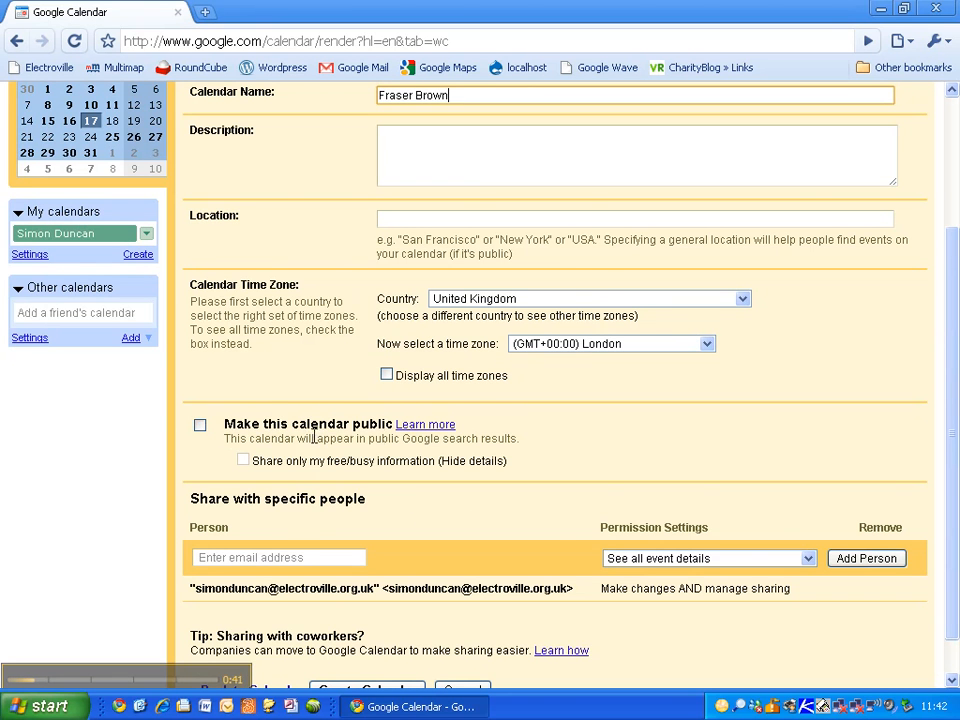
scroll(547, 453, "down", 1)
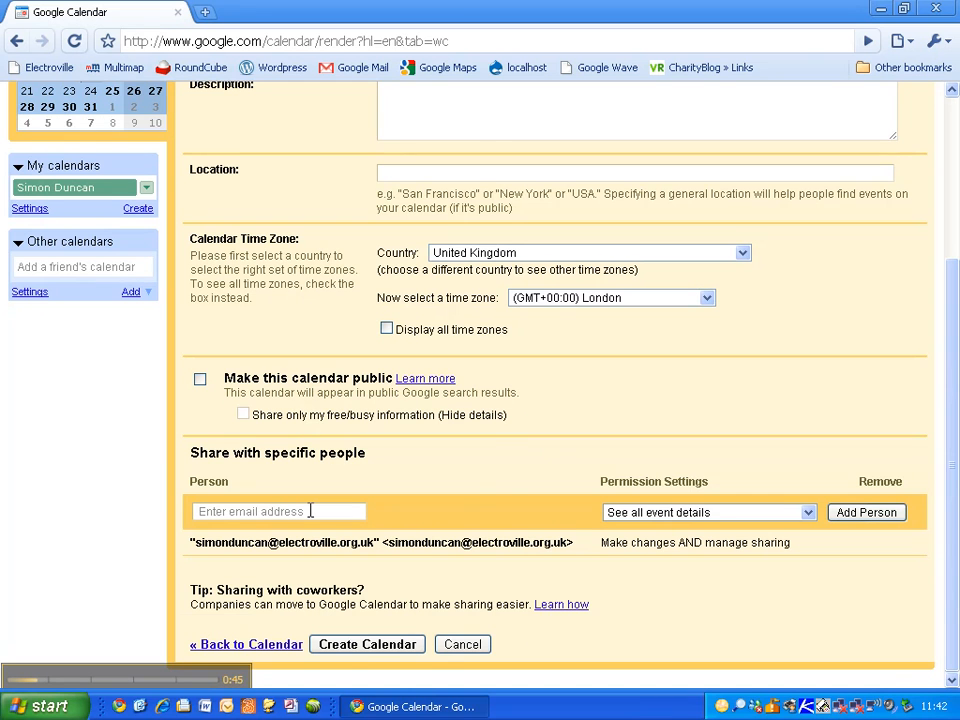
left_click(390, 645)
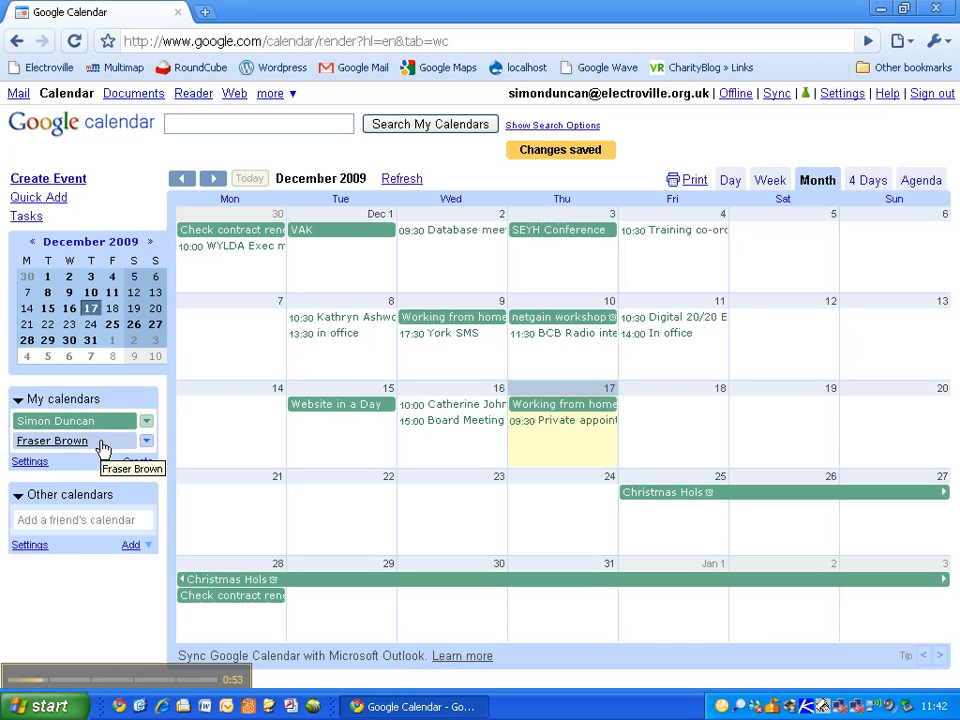
Step: Pick the yellow swatch for the new colleague calendar from its options menu
left_click(147, 442)
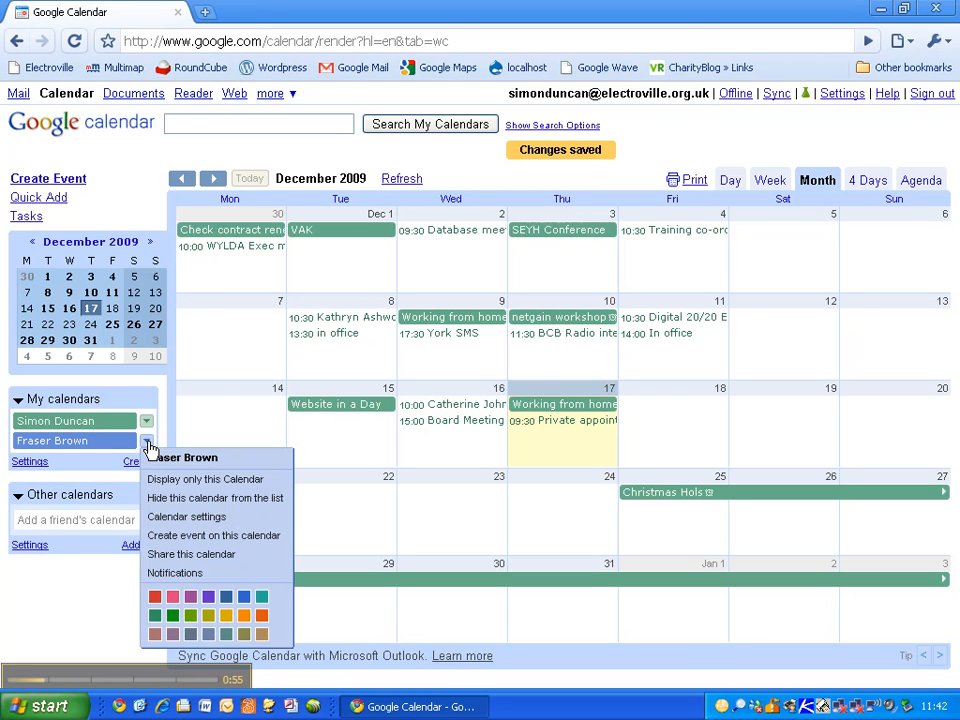
left_click(226, 615)
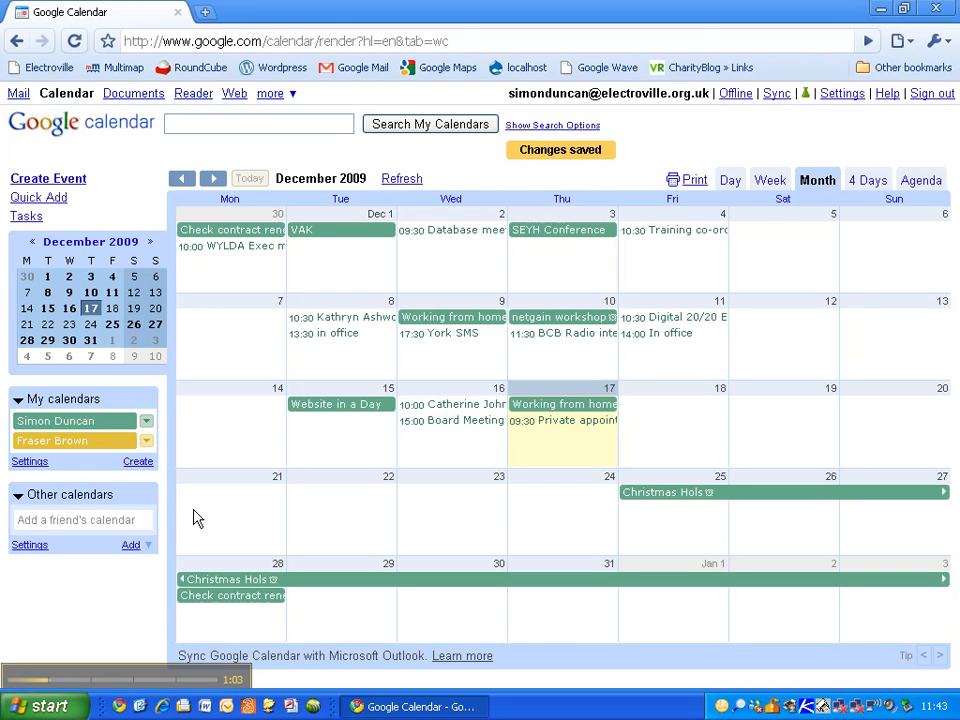
Step: Start a 22 December event titled as a meeting with a contact, located at 'Office'
left_click(334, 510)
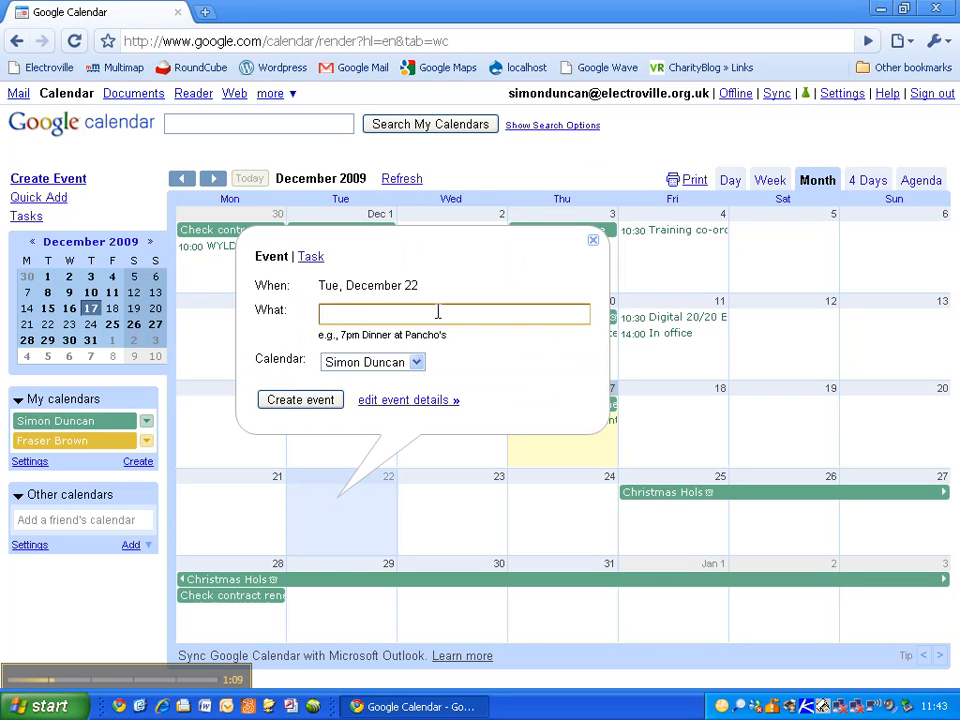
left_click(410, 400)
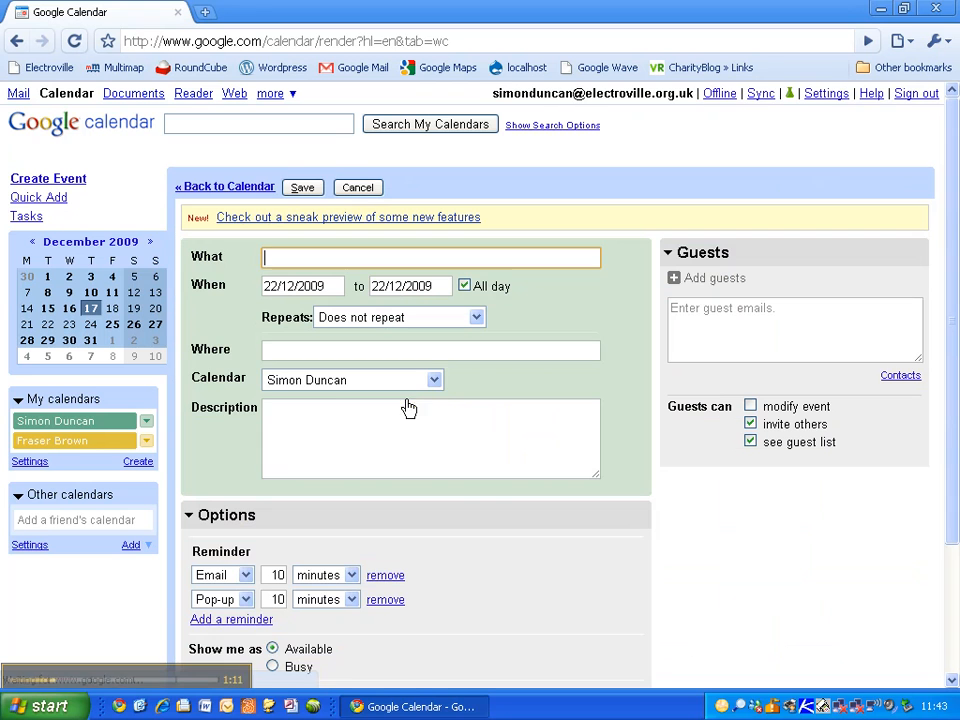
type("Meeting with Rosie")
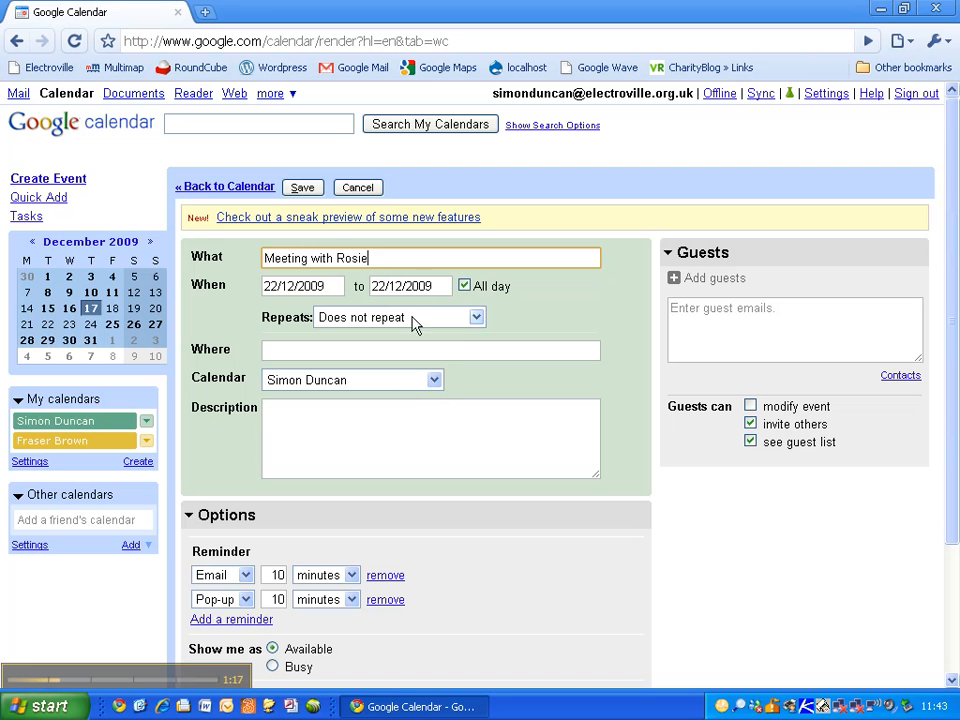
left_click(372, 348)
type("Office")
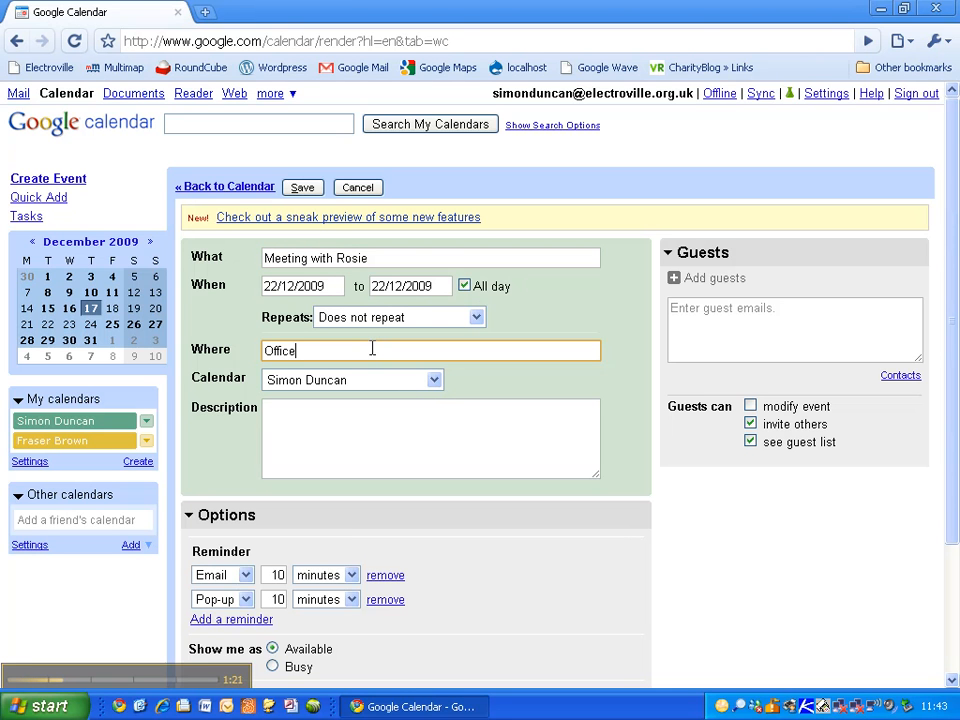
Step: Keep the meeting all-day, add the description 'Client review', and save it
left_click(464, 286)
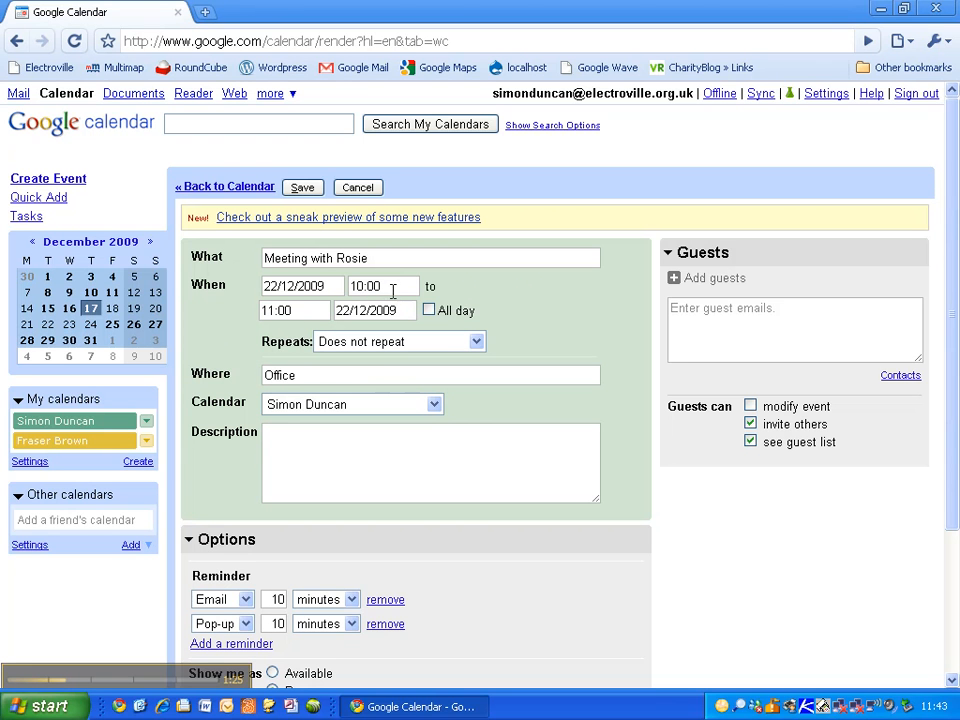
left_click(429, 311)
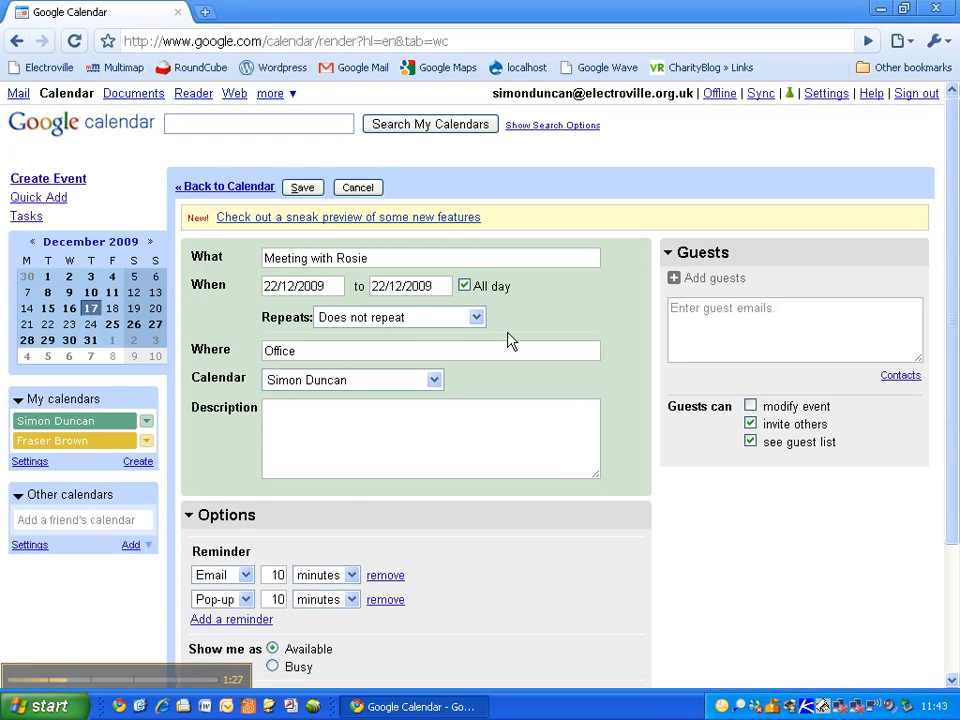
scroll(529, 390, "down", 2)
left_click(390, 341)
type("Clie")
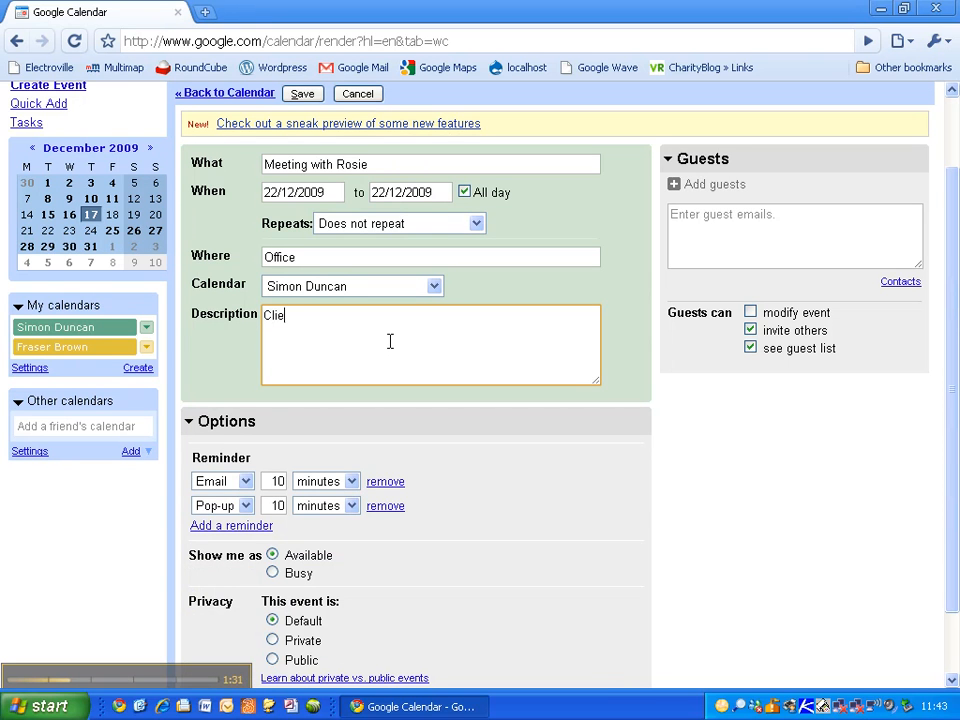
type("nt review")
scroll(390, 341, "down", 2)
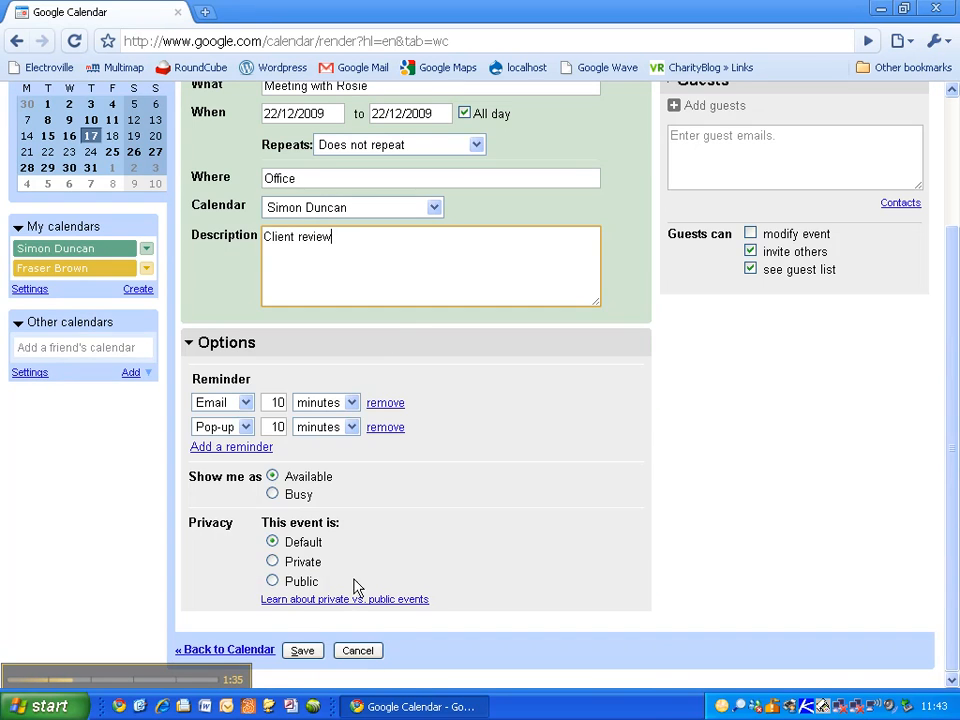
left_click(308, 654)
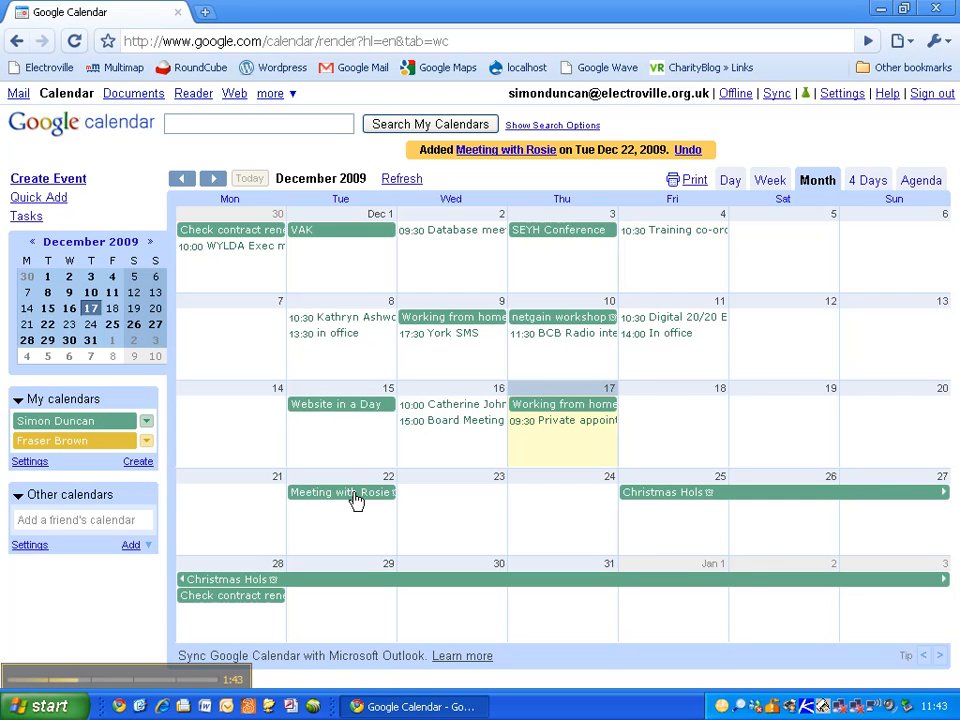
Step: Reassign the 22 December meeting to the colleague's yellow calendar and save
double_click(355, 493)
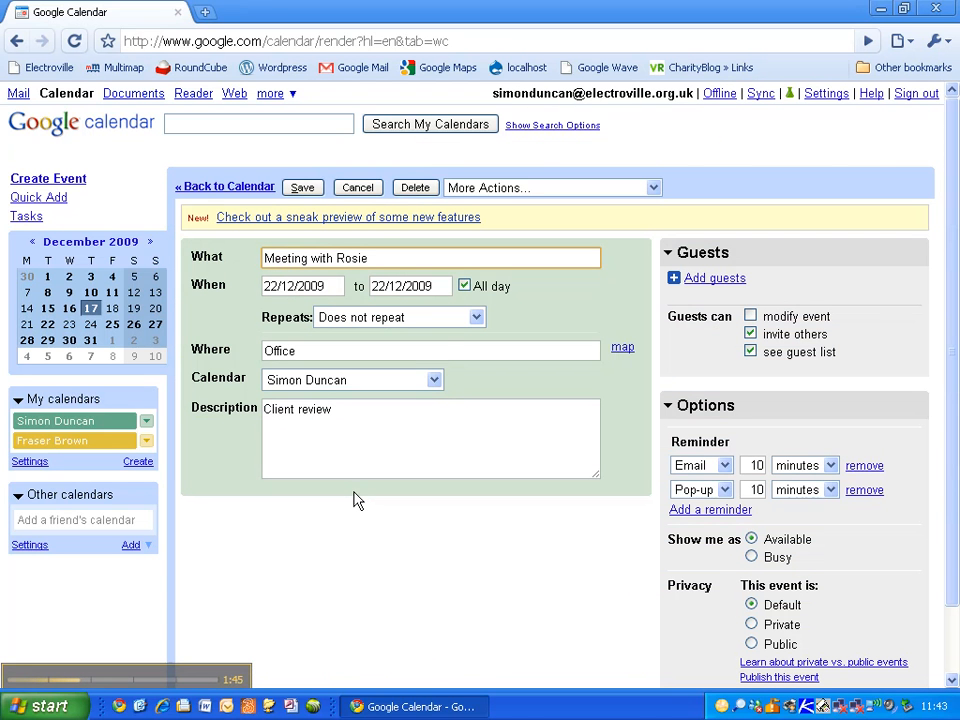
left_click(434, 380)
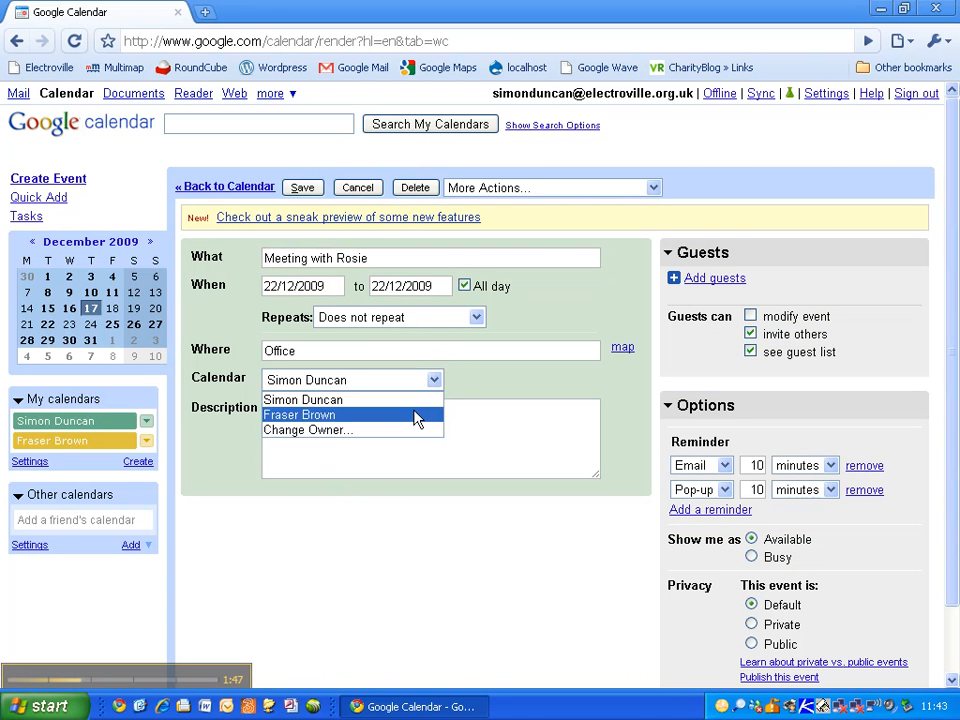
left_click(416, 415)
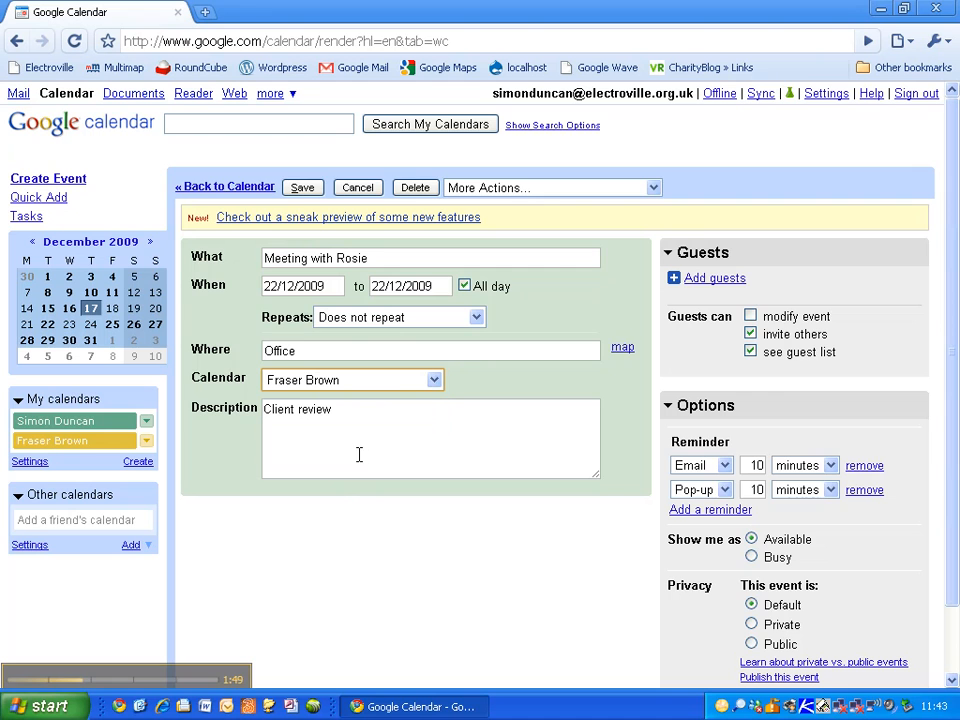
left_click(302, 188)
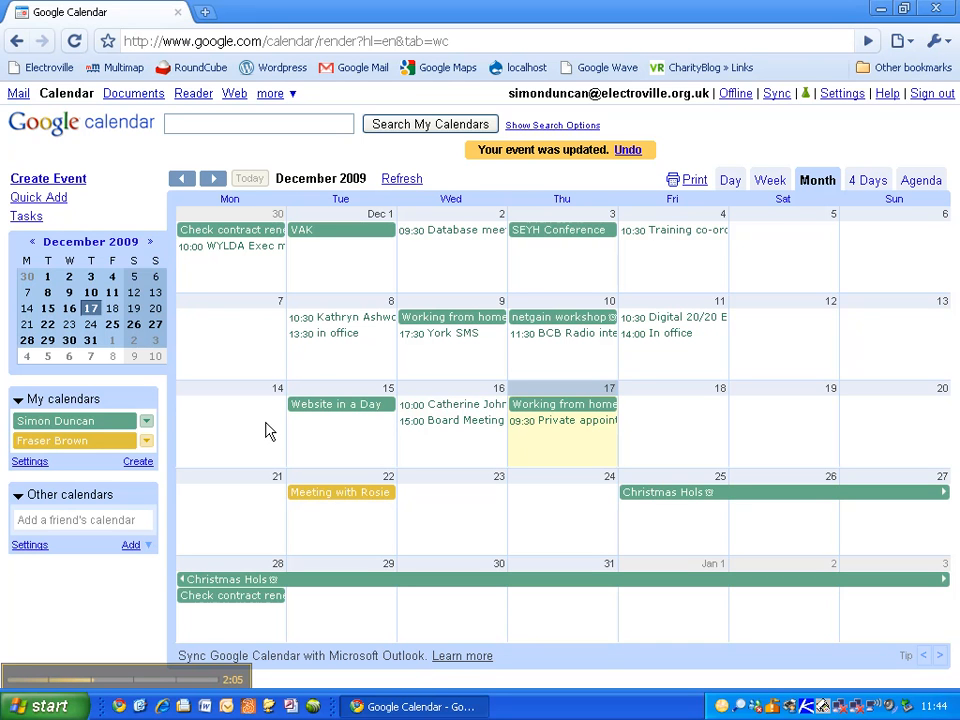
Step: Enter a contact's e-mail in Add a friend's calendar, then close the box without adding
left_click(134, 549)
left_click(145, 490)
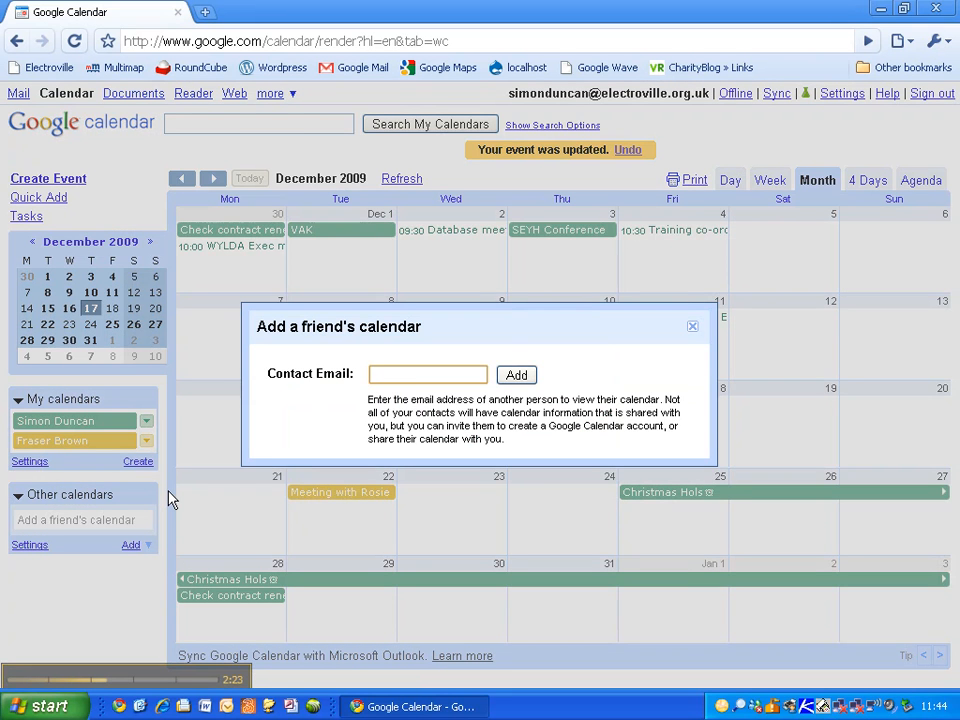
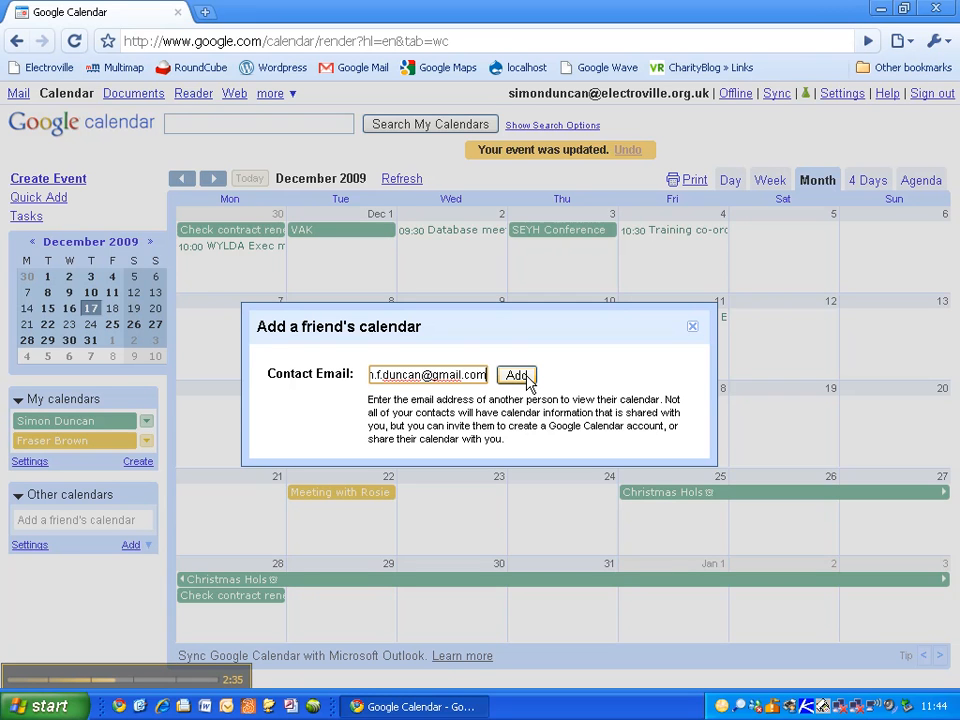
left_click(693, 331)
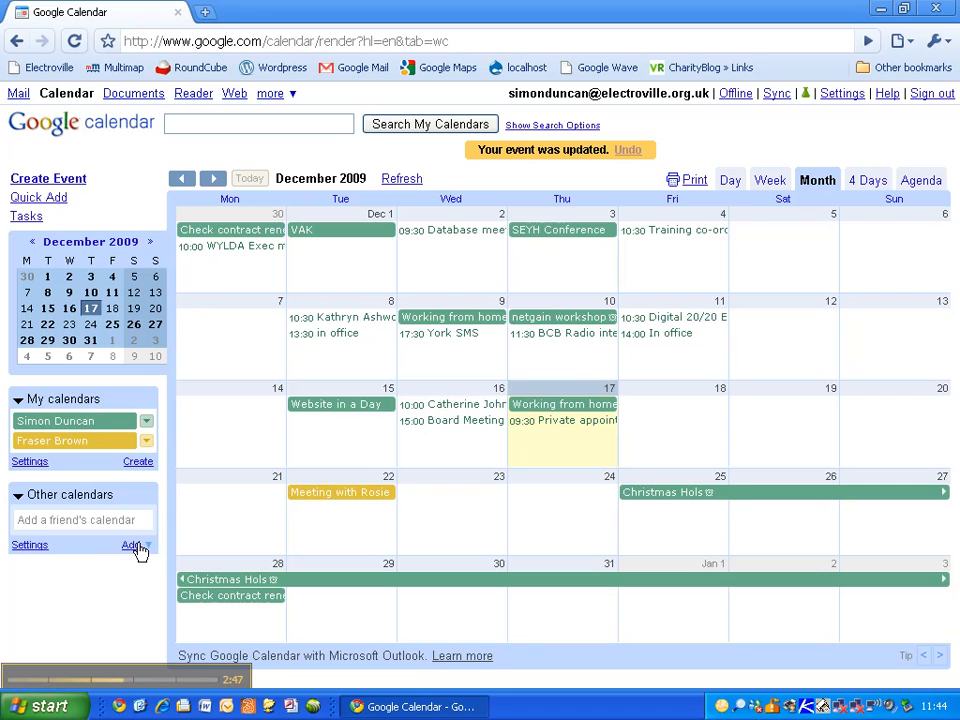
Step: List both colleague calendars under Other calendars and display the blue one's events
left_click(26, 547)
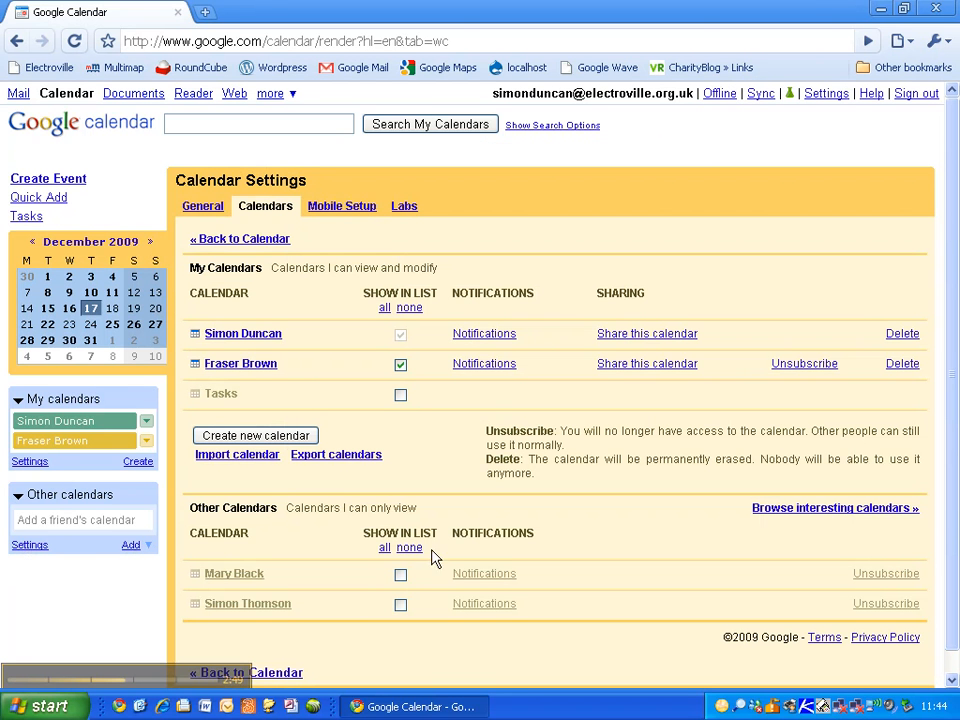
left_click(400, 604)
left_click(400, 576)
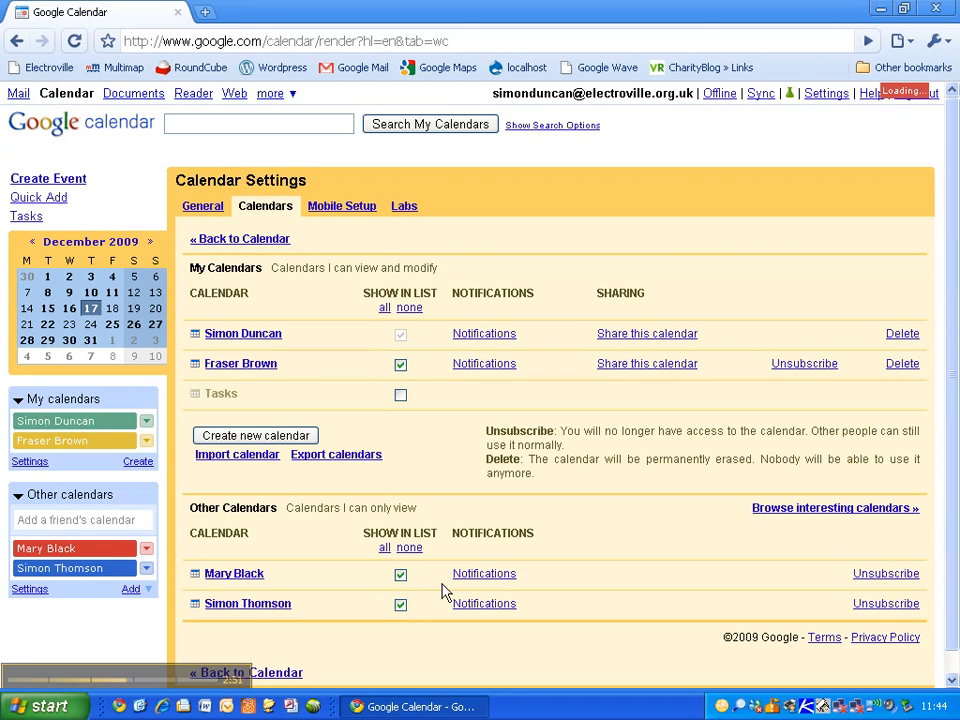
left_click(248, 240)
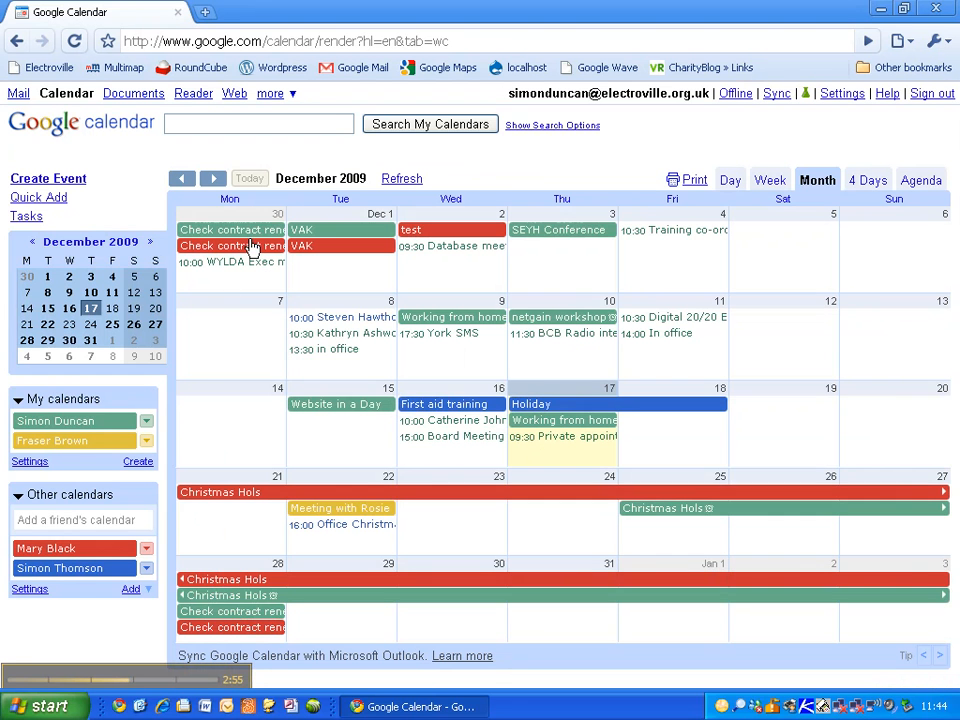
left_click(100, 570)
left_click(118, 442)
left_click(124, 552)
left_click(100, 568)
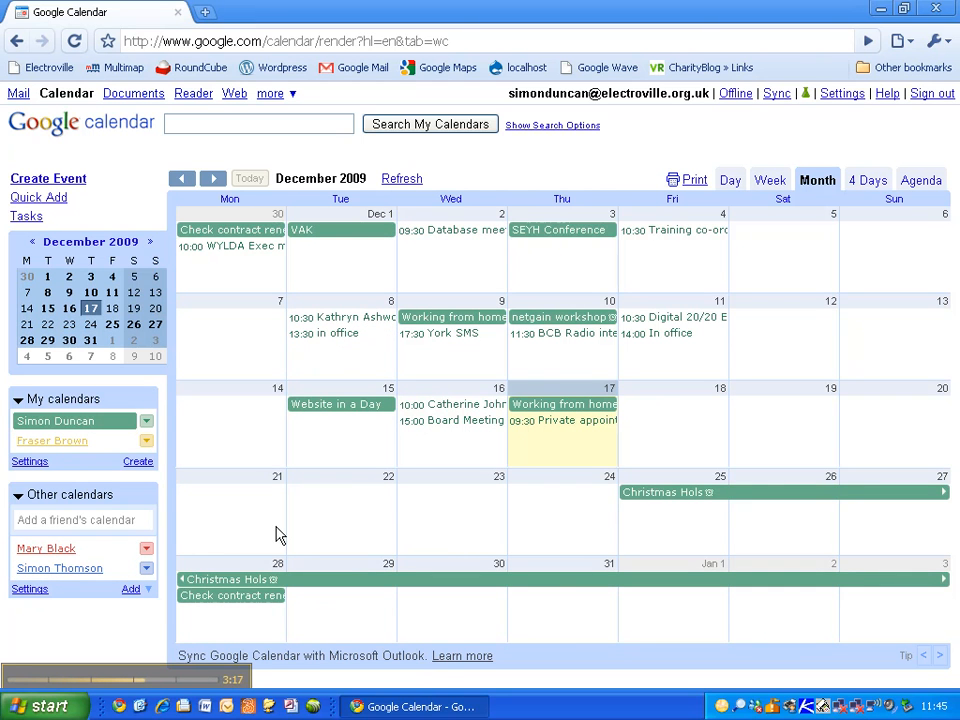
left_click(100, 549)
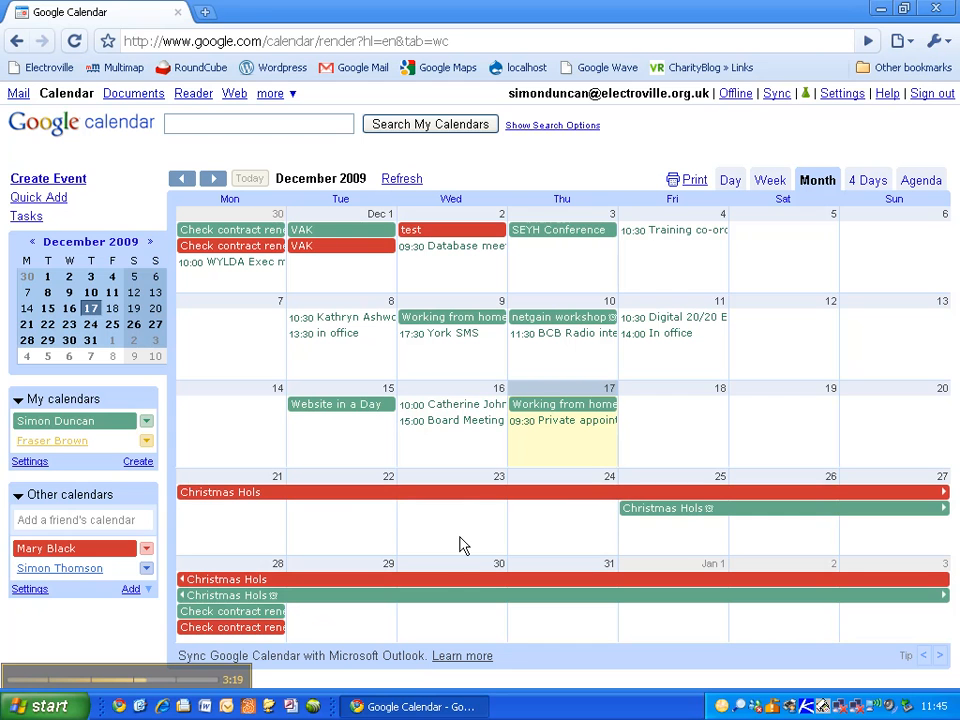
left_click(129, 550)
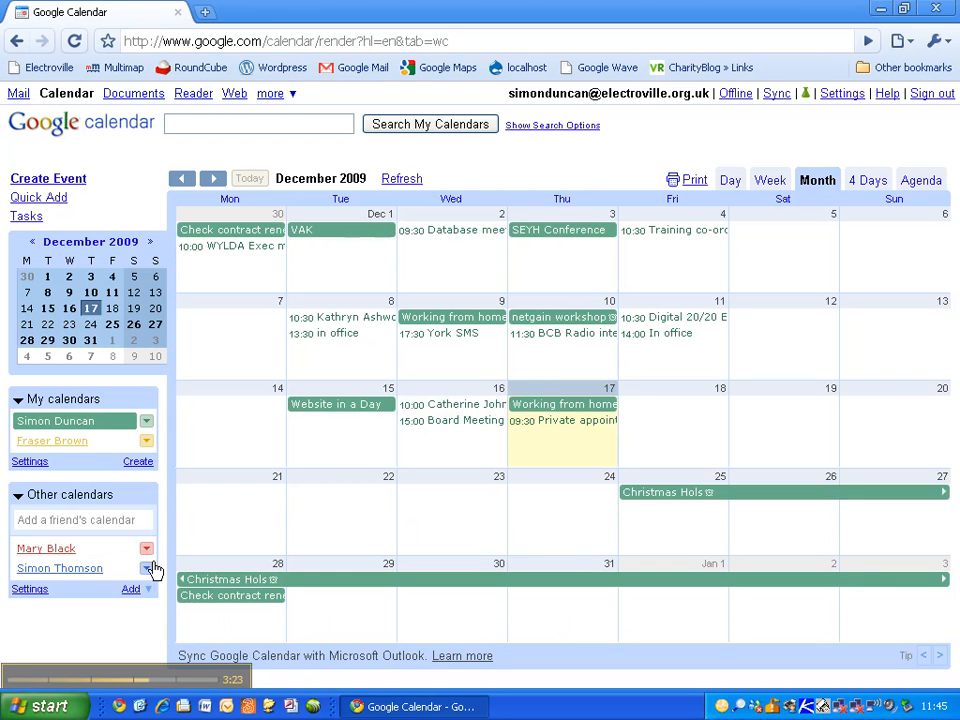
left_click(129, 570)
left_click(115, 549)
left_click(48, 442)
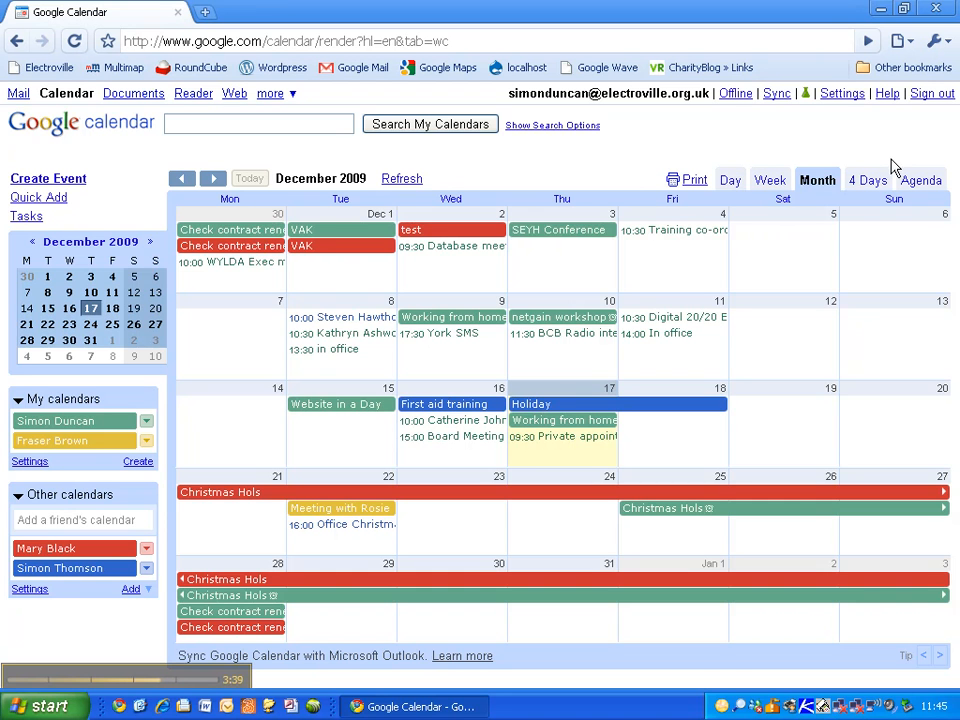
Step: Cycle through Day, Week, Month, 4 Days and Agenda views, then open My calendars settings
left_click(732, 182)
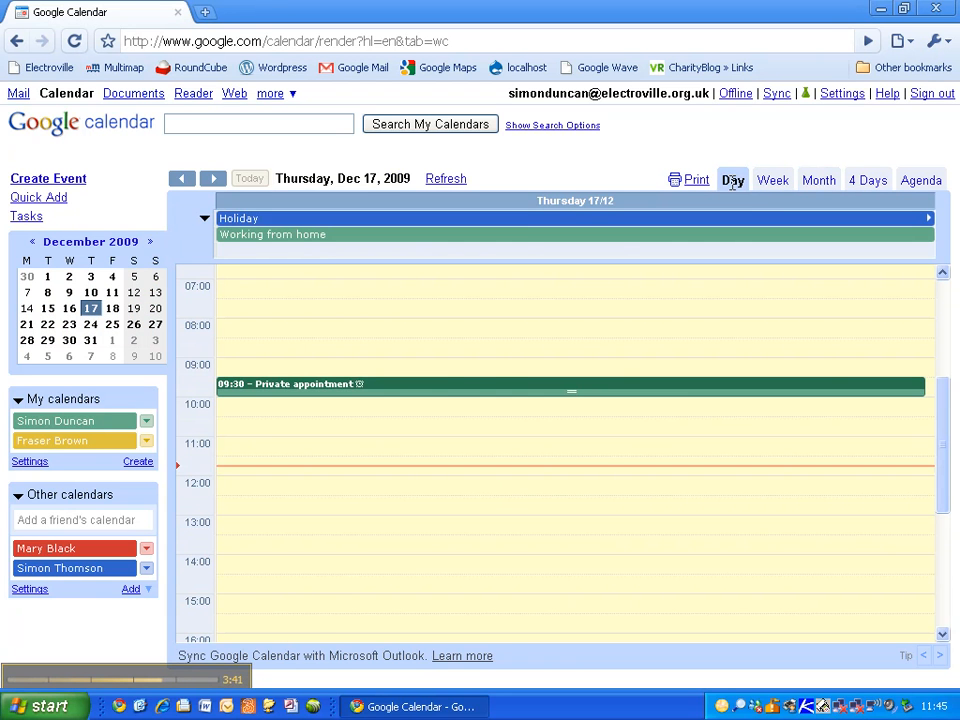
left_click(770, 184)
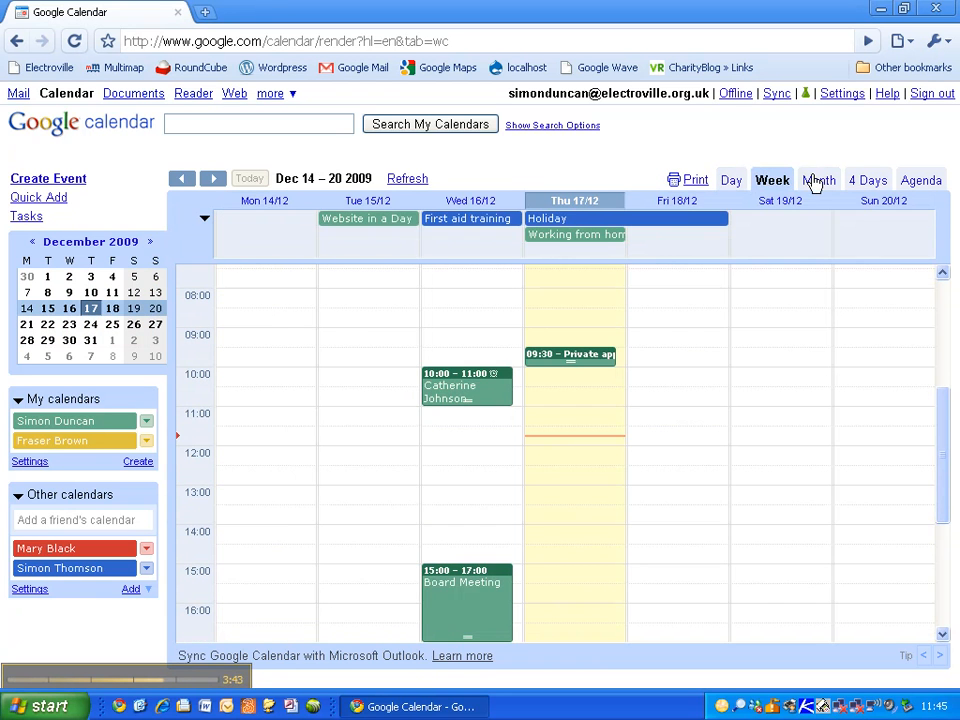
left_click(815, 180)
left_click(868, 182)
left_click(925, 181)
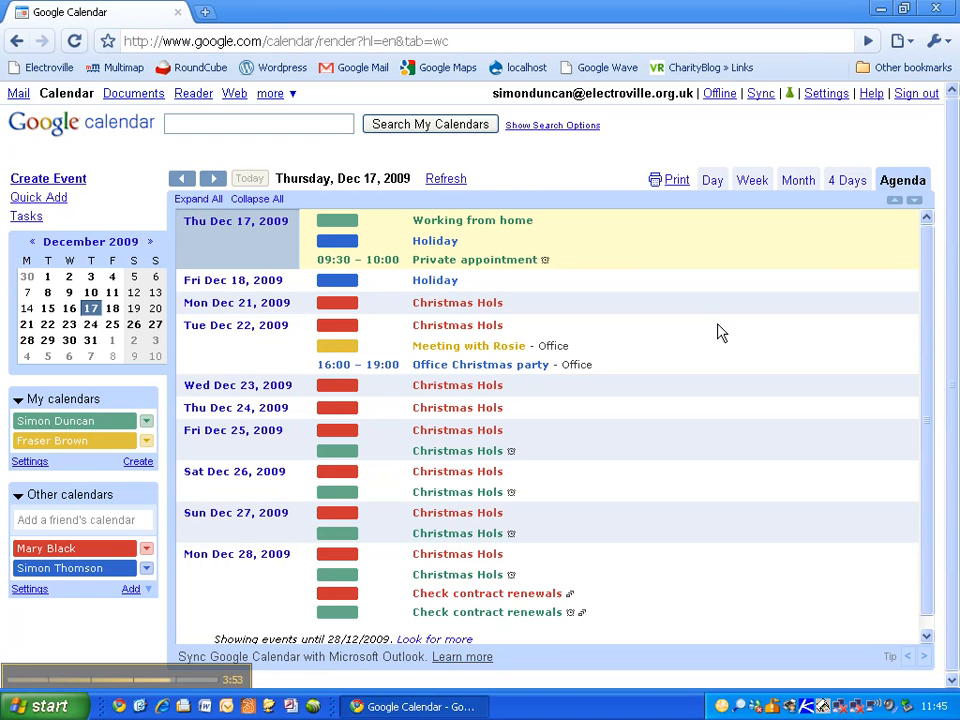
left_click(30, 462)
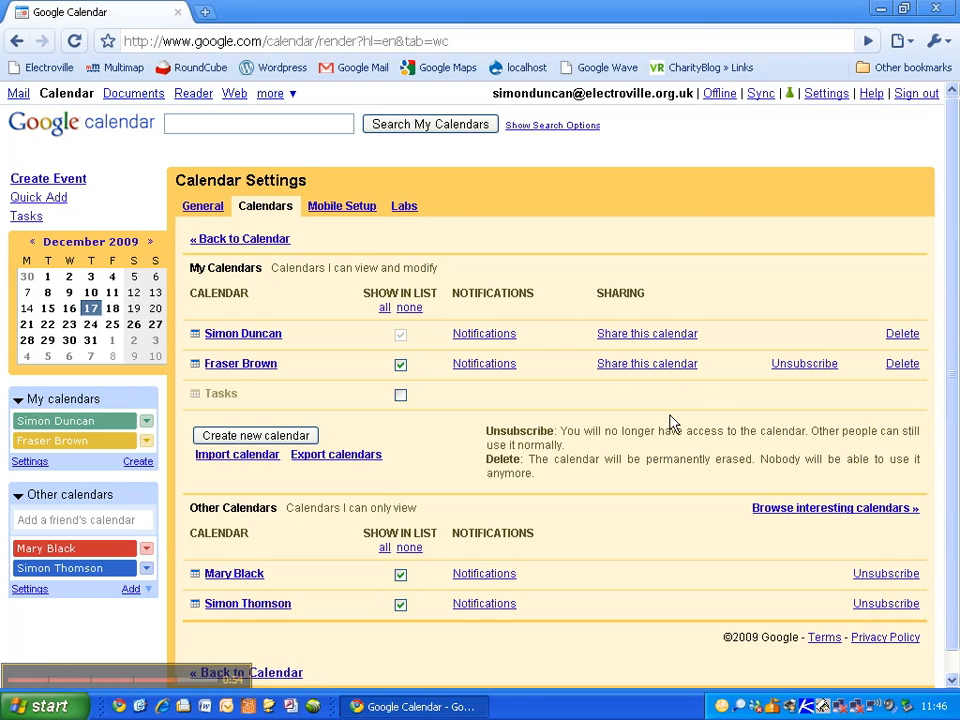
Step: Check the Mobile Setup and General settings tabs, then head back to the calendar
left_click(340, 210)
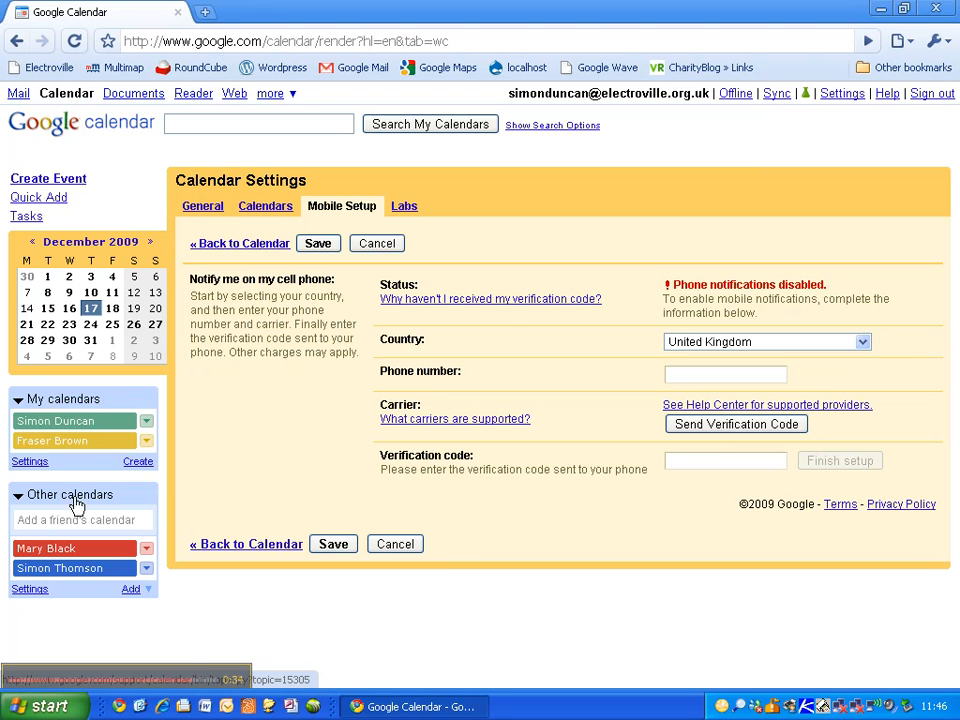
left_click(204, 207)
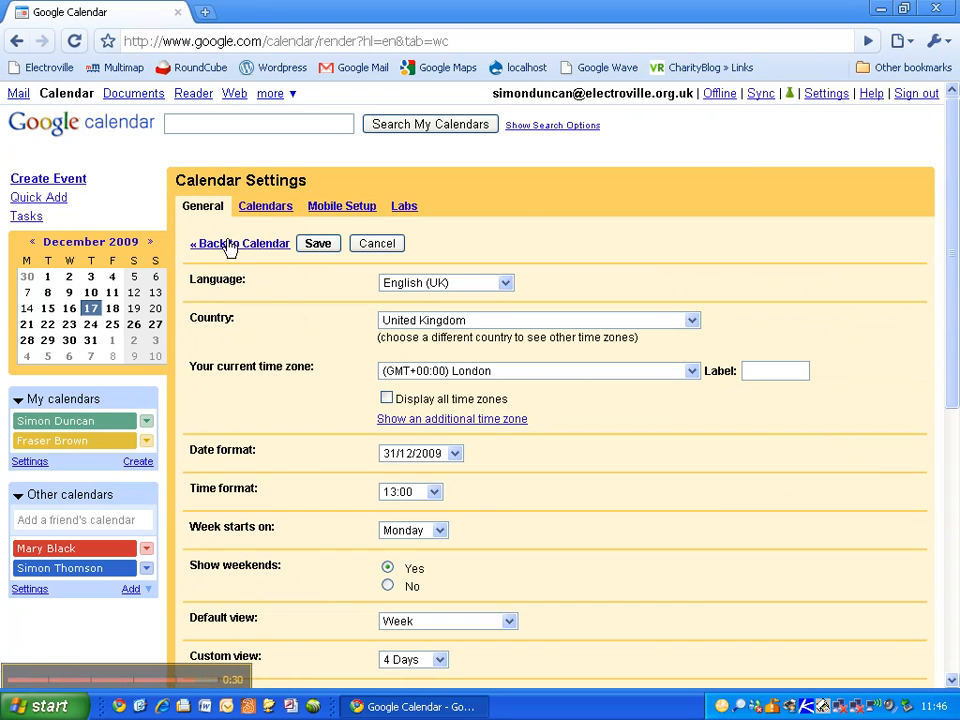
left_click(229, 245)
Step: In Month view, hide the yellow and red calendars, leaving the main green calendar shown
left_click(106, 426)
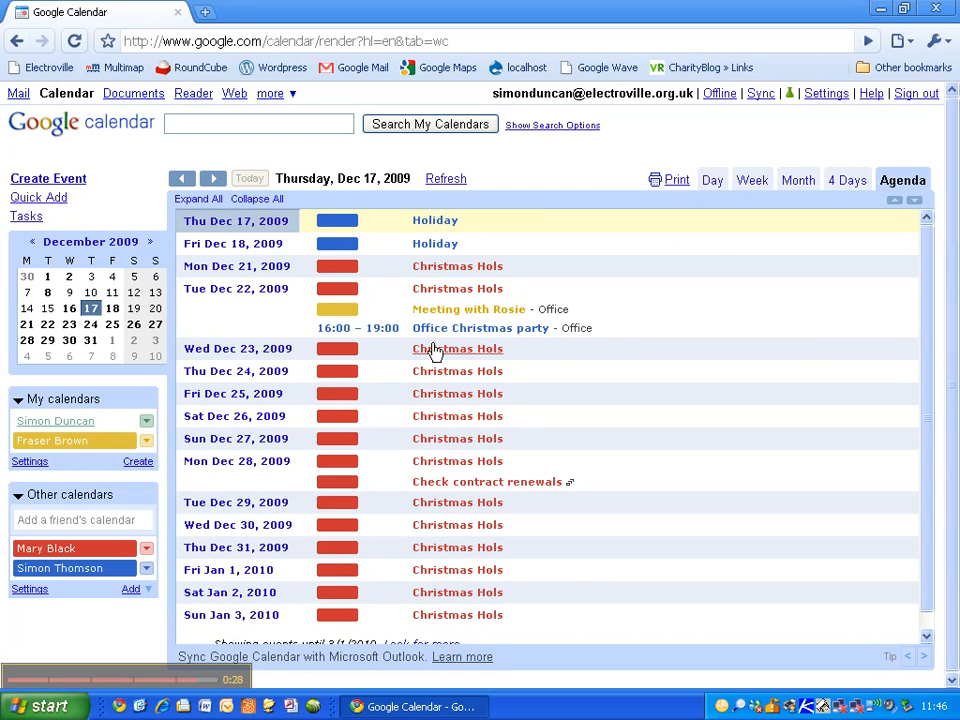
left_click(797, 184)
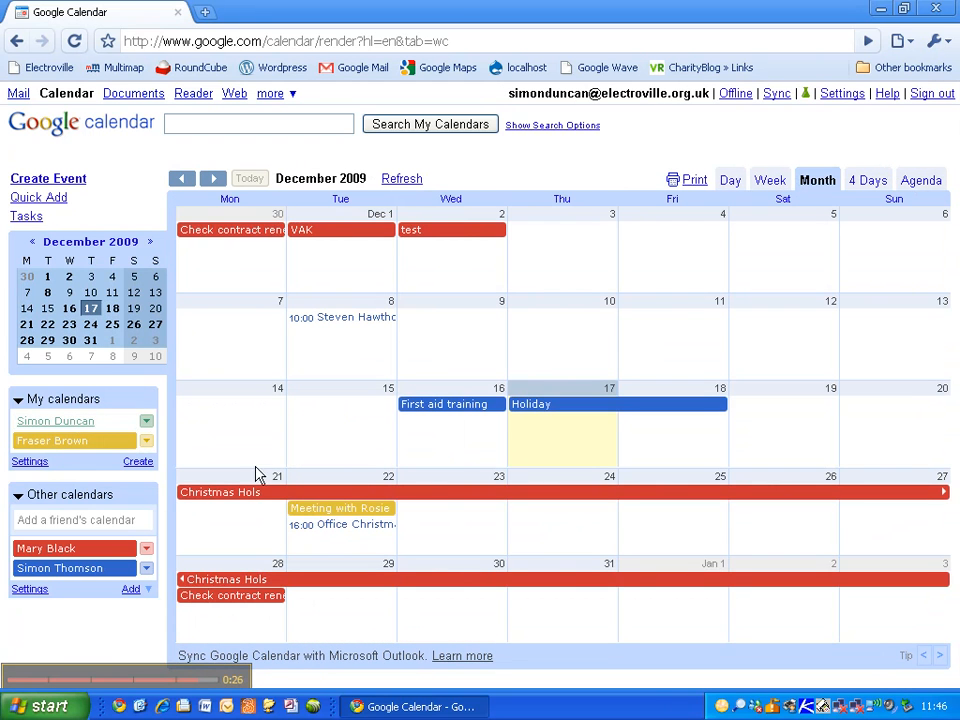
left_click(122, 421)
left_click(118, 440)
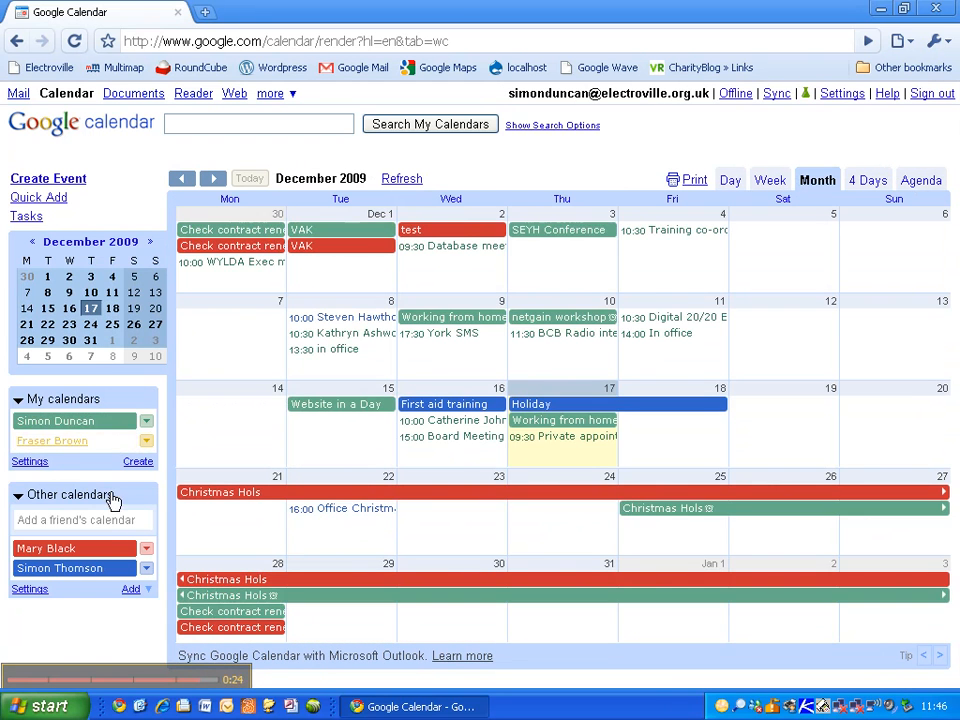
left_click(110, 548)
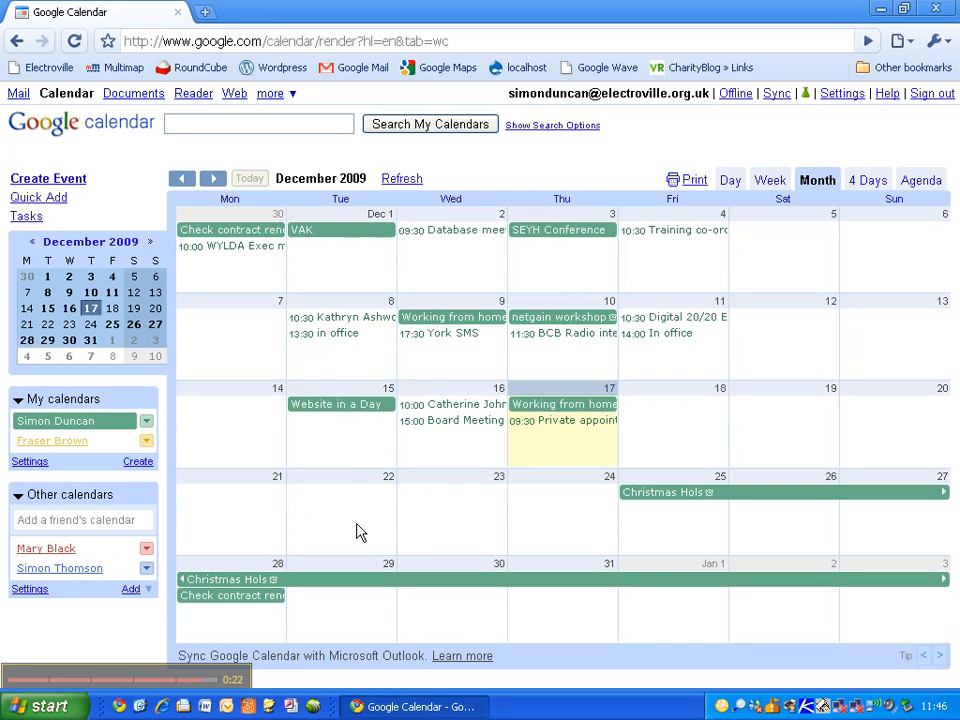